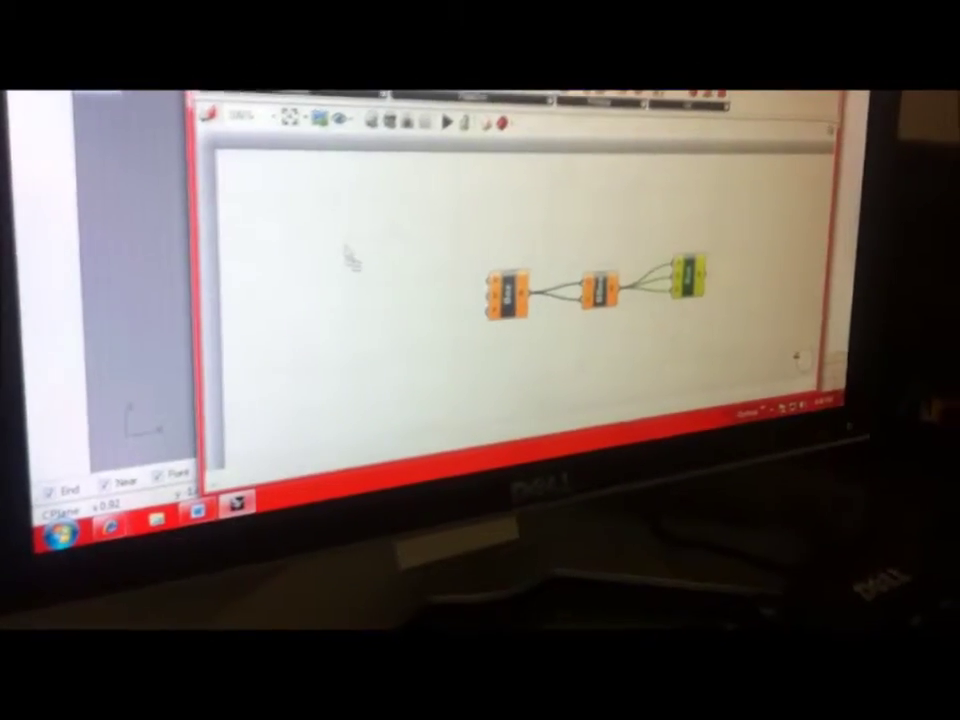
Step: Add a new Loft-like component in front of the connected chain
click(350, 262)
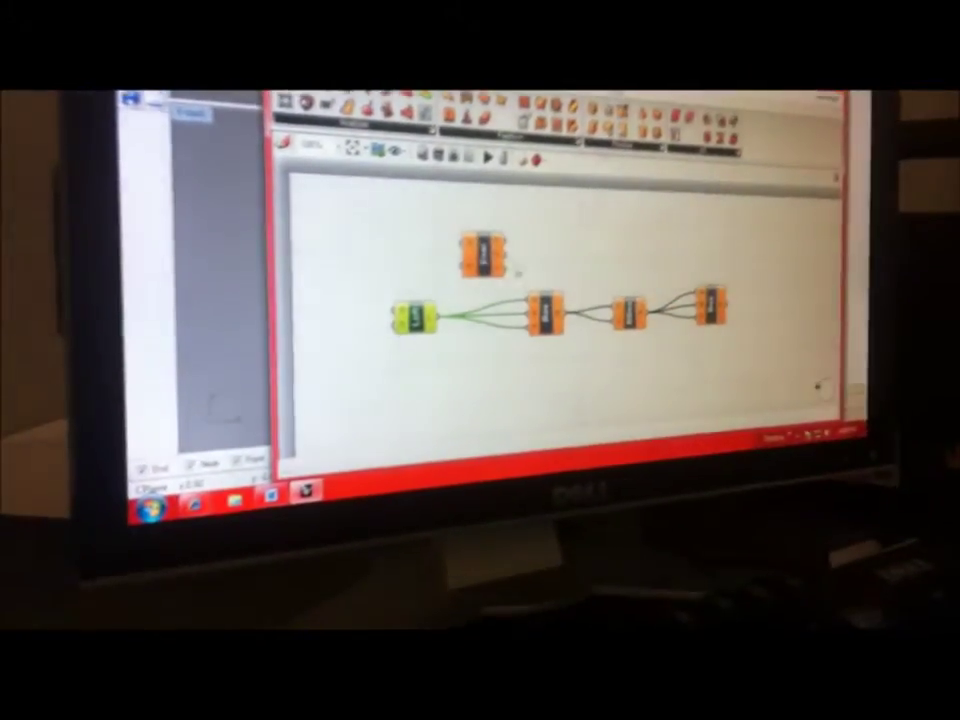
Step: Place a component above the chain and delete the Loft at its start
click(462, 280)
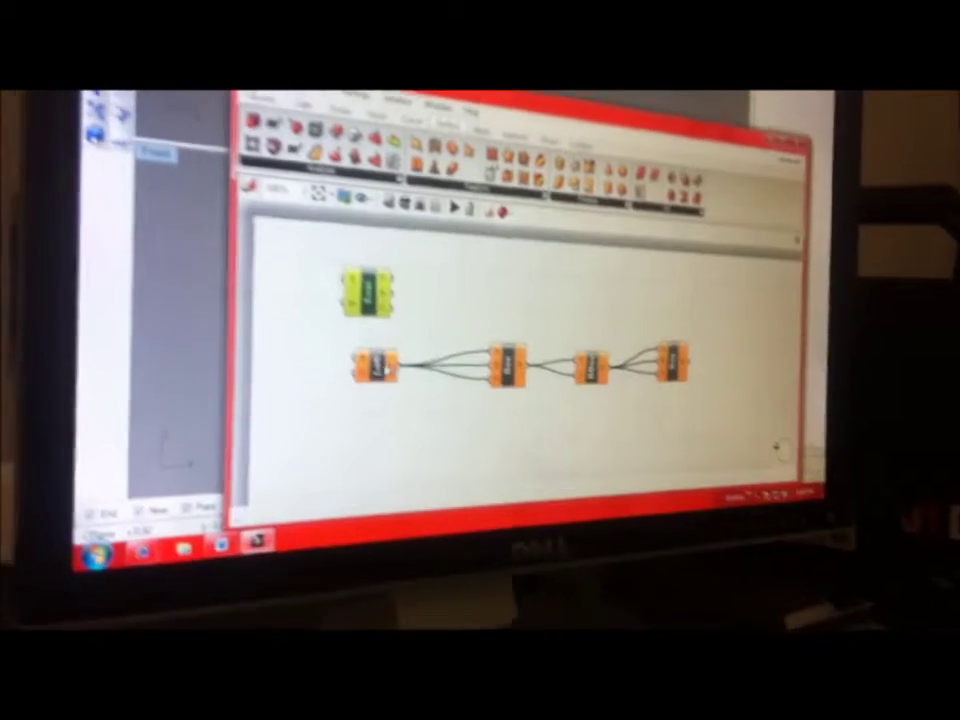
click(368, 340)
key(Delete)
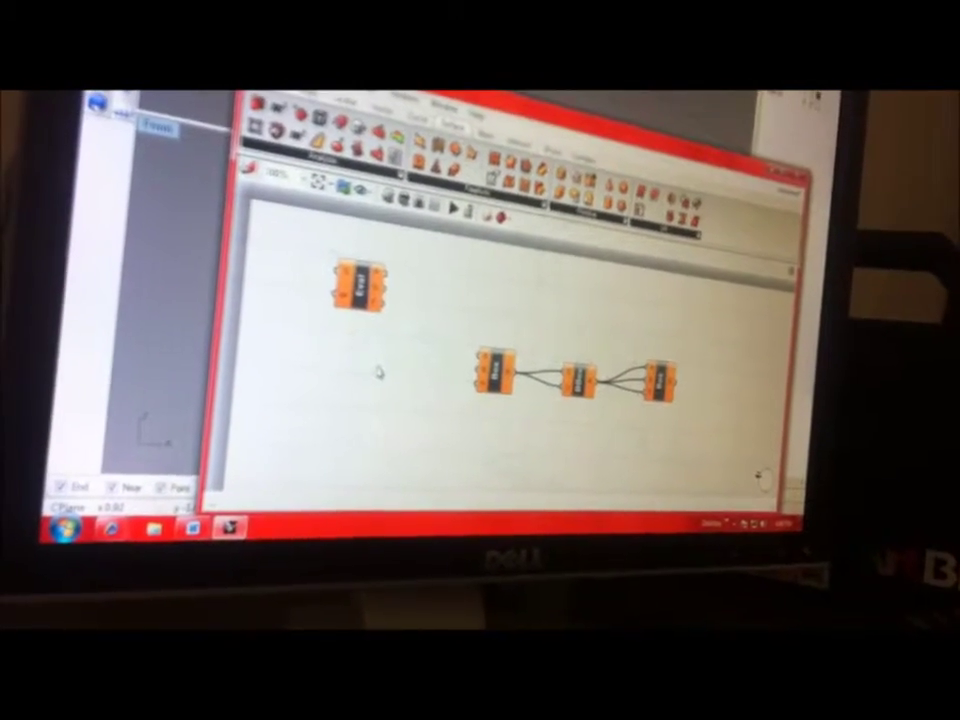
Step: Wire the Eval component's output into the first Box, then select the middle component
click(365, 292)
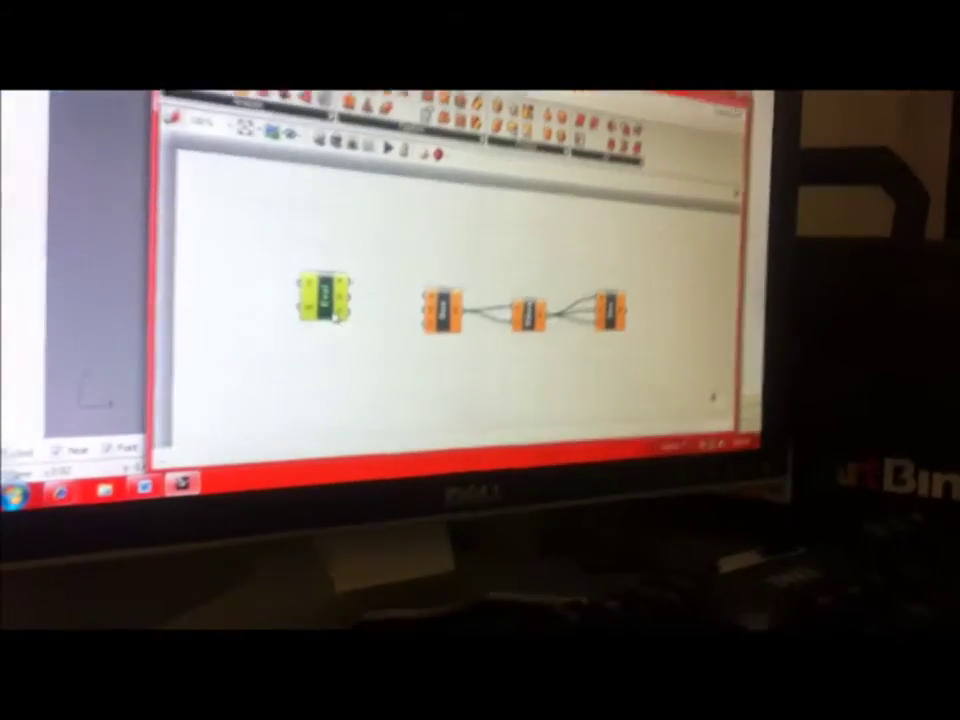
drag(345, 300, 426, 305)
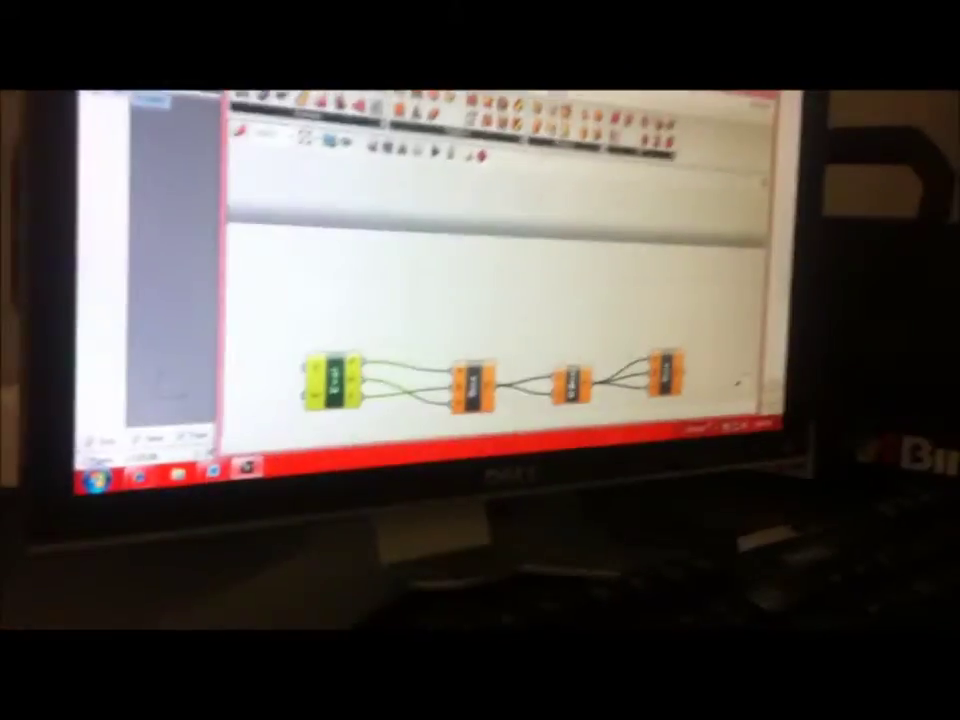
click(570, 380)
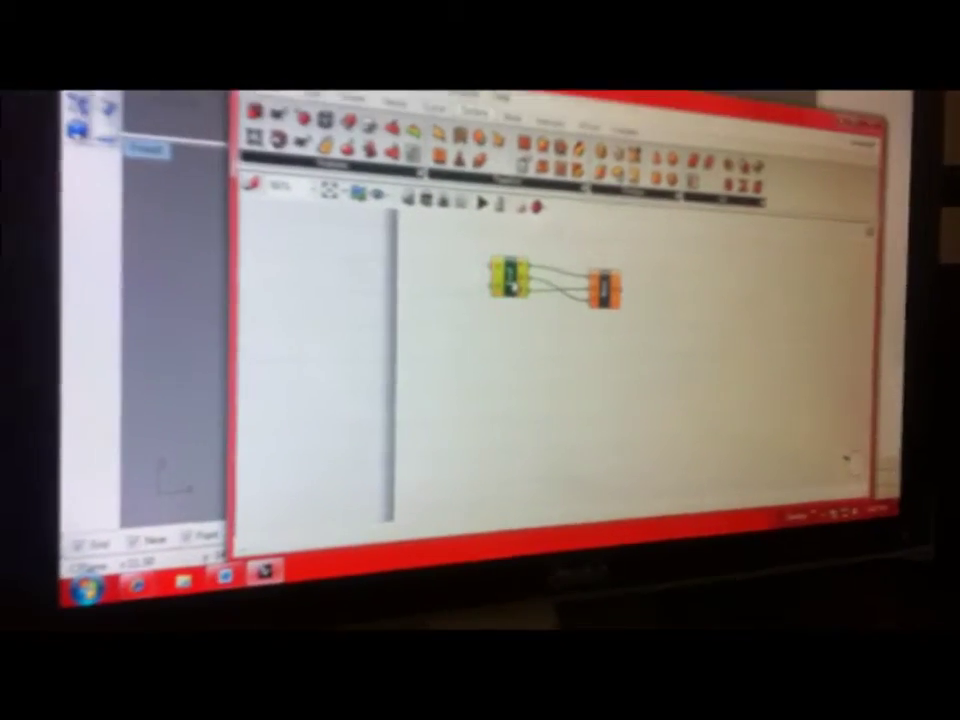
Step: Bring up the context menu of the first remaining component
right_click(562, 286)
Step: Toggle the component's Preview and place two new components beside it
click(598, 313)
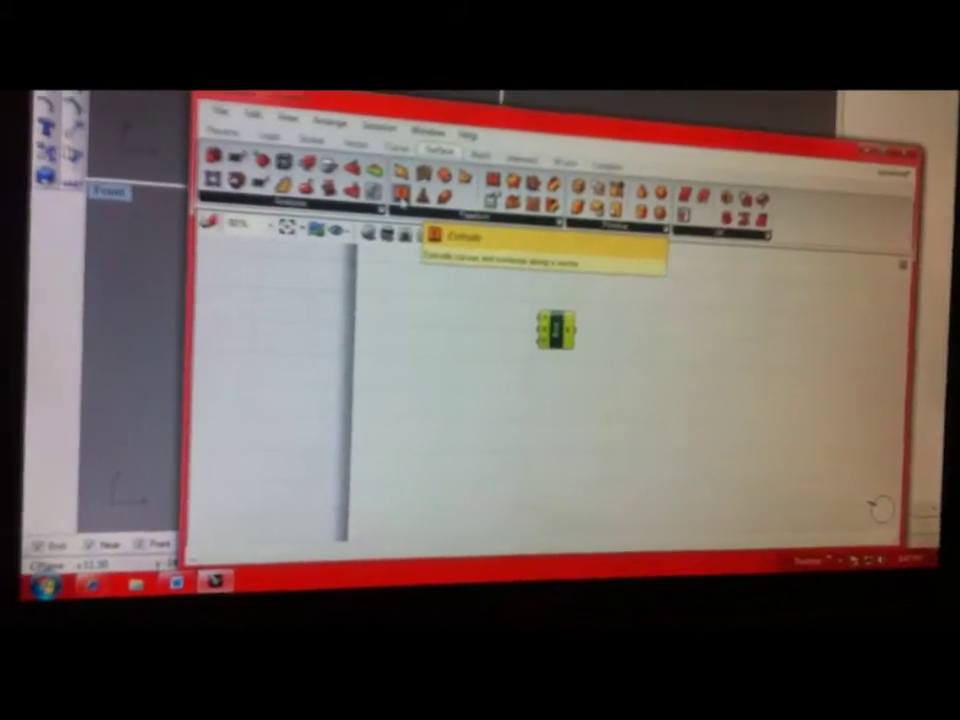
drag(465, 193, 474, 330)
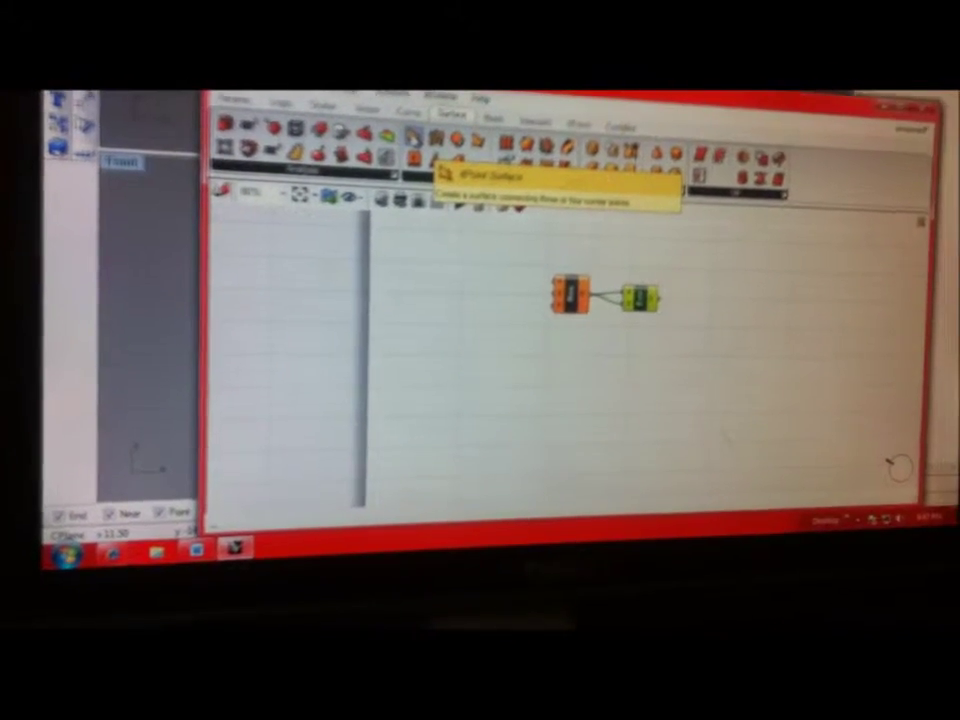
click(475, 297)
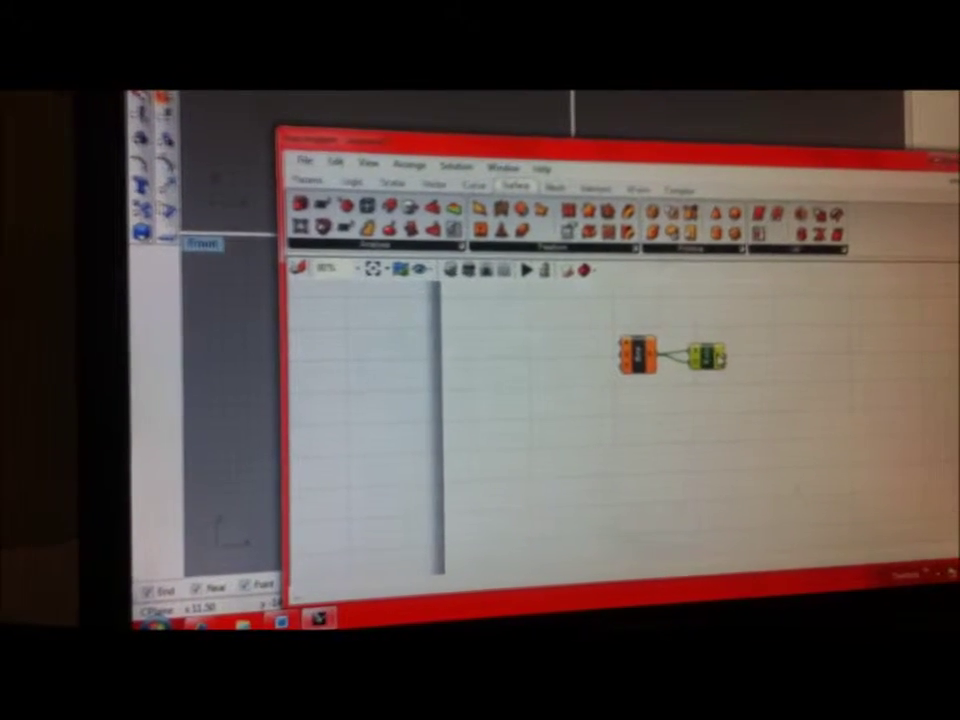
Step: Delete the yellow-green component together with its wire
key(Delete)
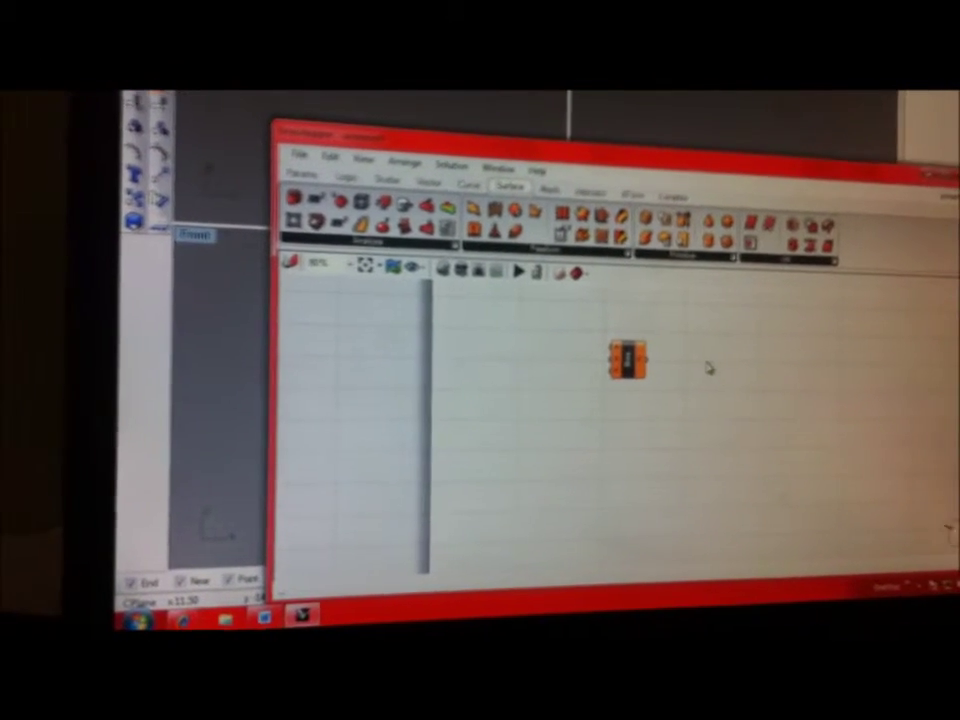